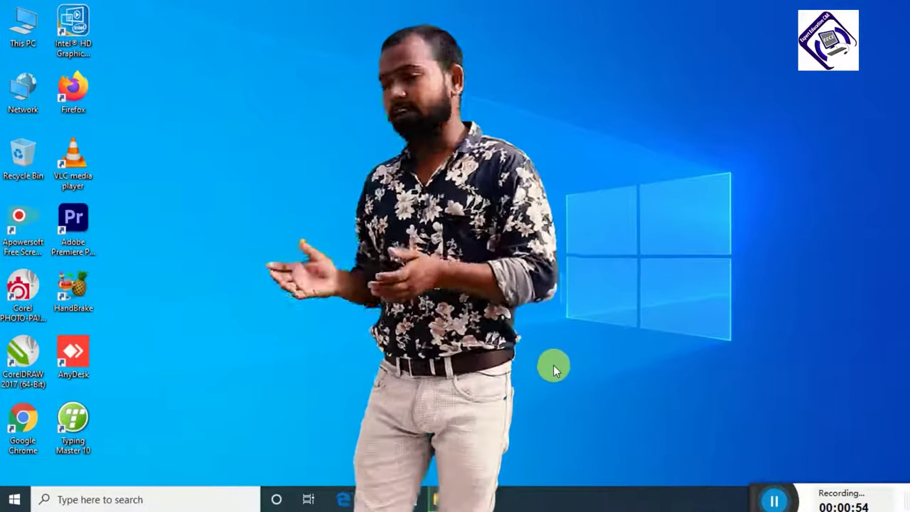
Launch Excel by entering 'excel' in the Windows Run dialog
key("super+r")
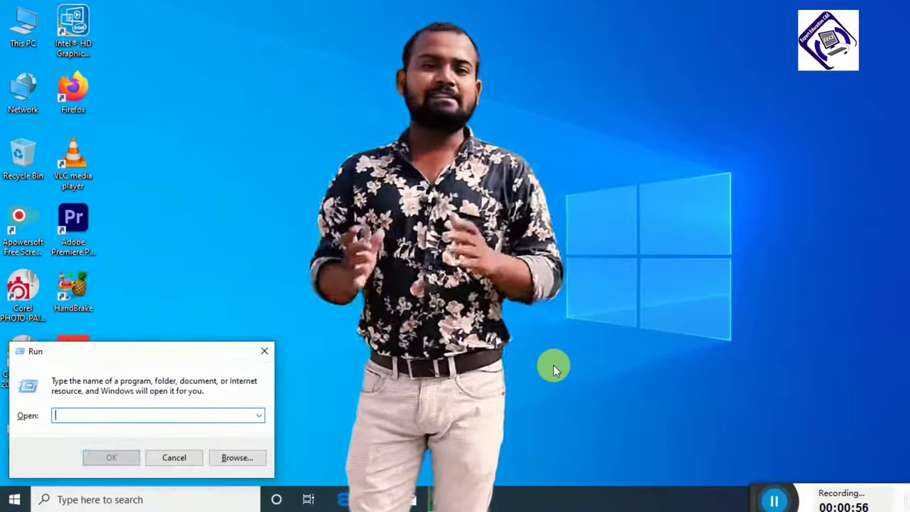
type("exxce")
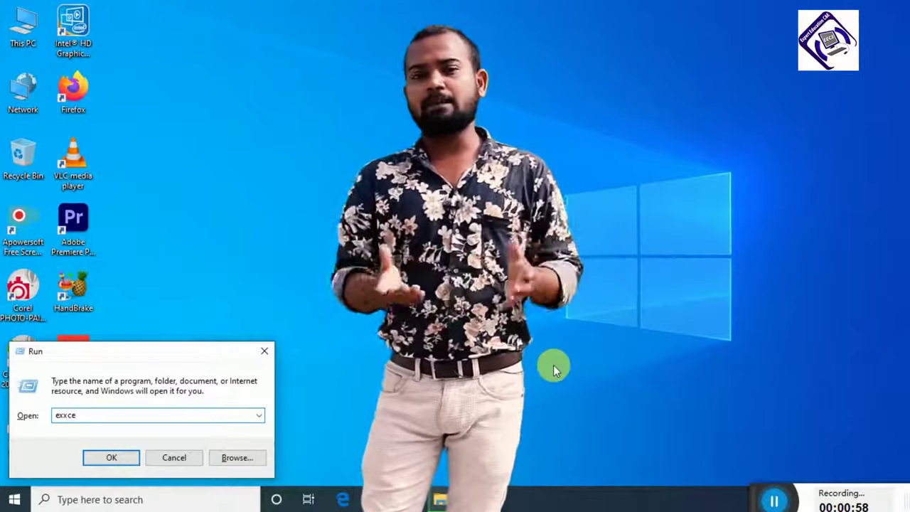
key("BackSpace")
key("BackSpace")
key("BackSpace")
type("ce")
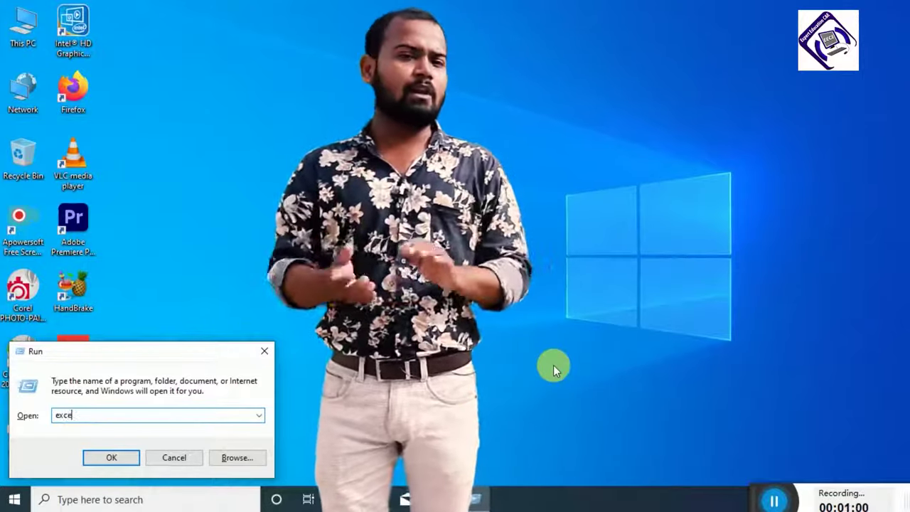
type("l")
key("Return")
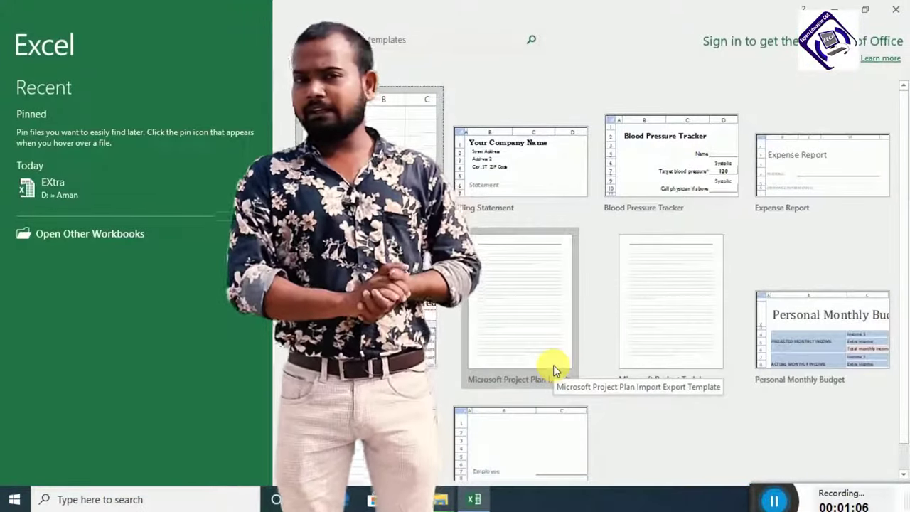
Open the recent EXtra workbook and show its Print preview with Ctrl+P
left_click(51, 206)
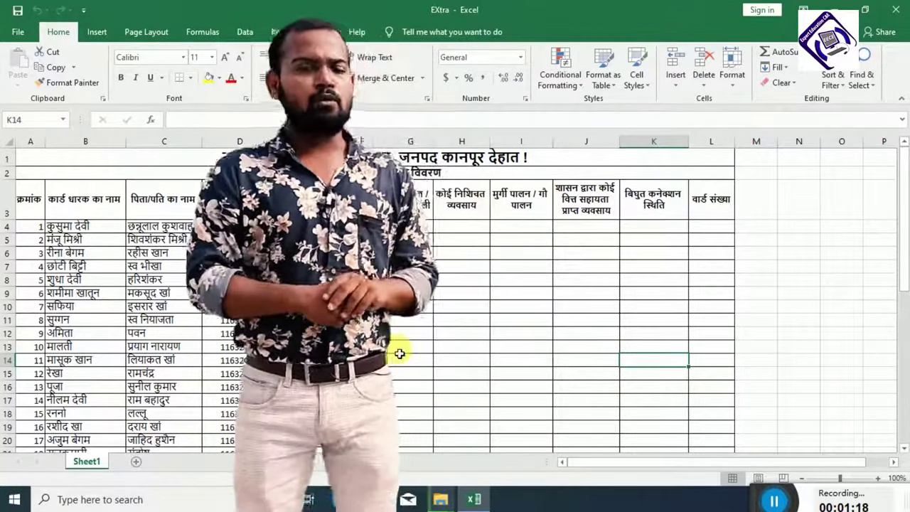
key("ctrl+p")
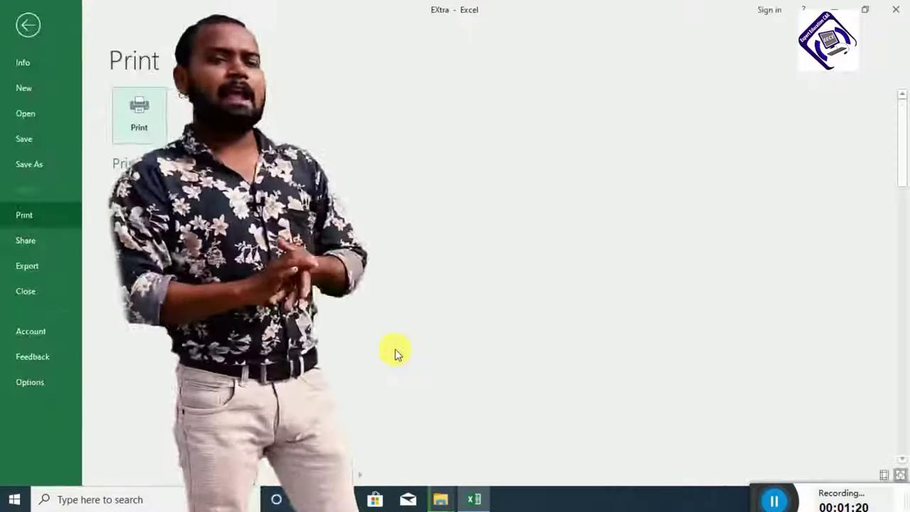
key("Escape")
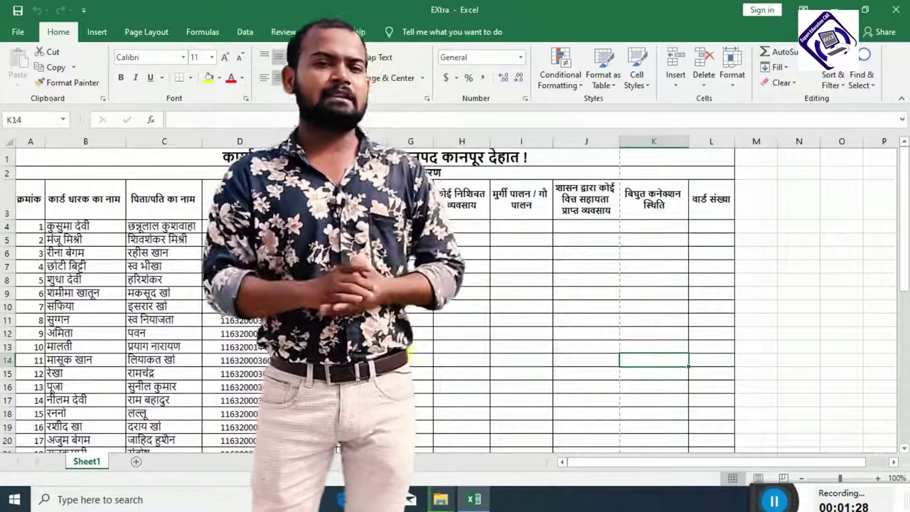
key("ctrl+p")
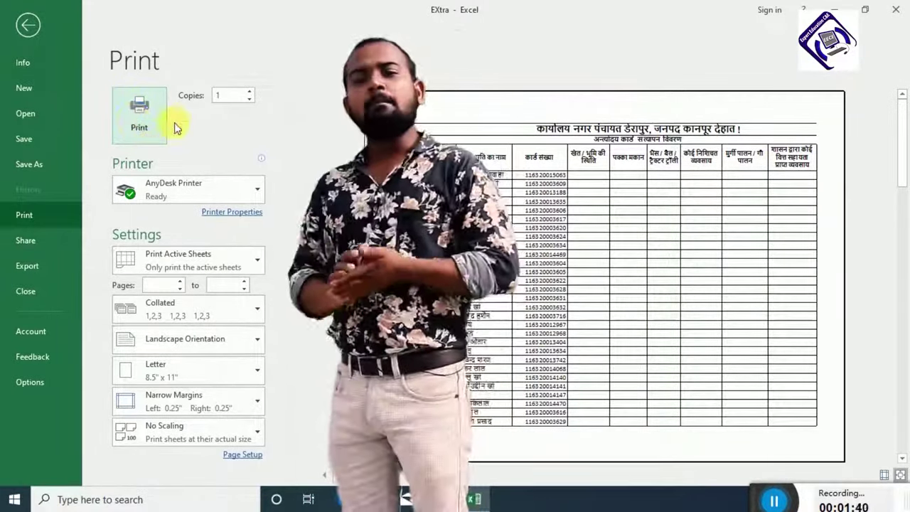
Keep AnyDesk Printer selected and change the paper size from Letter to A4
double_click(228, 97)
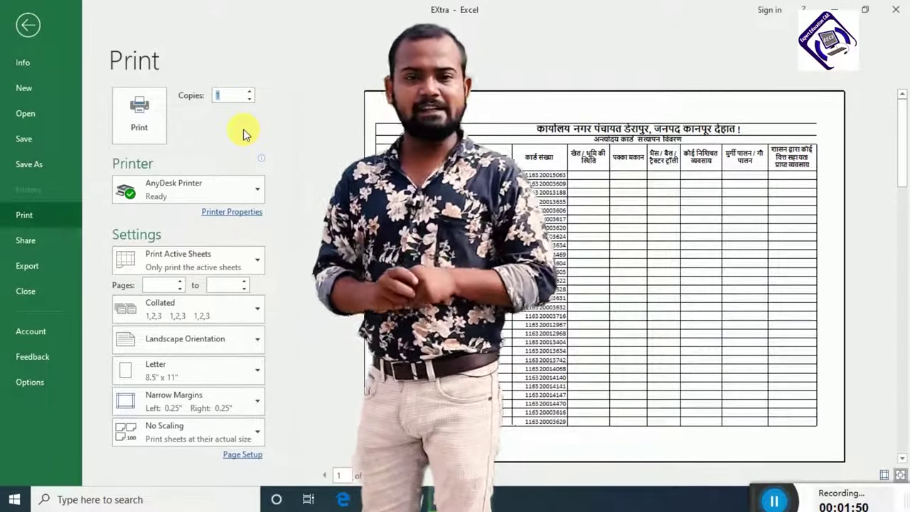
left_click(228, 188)
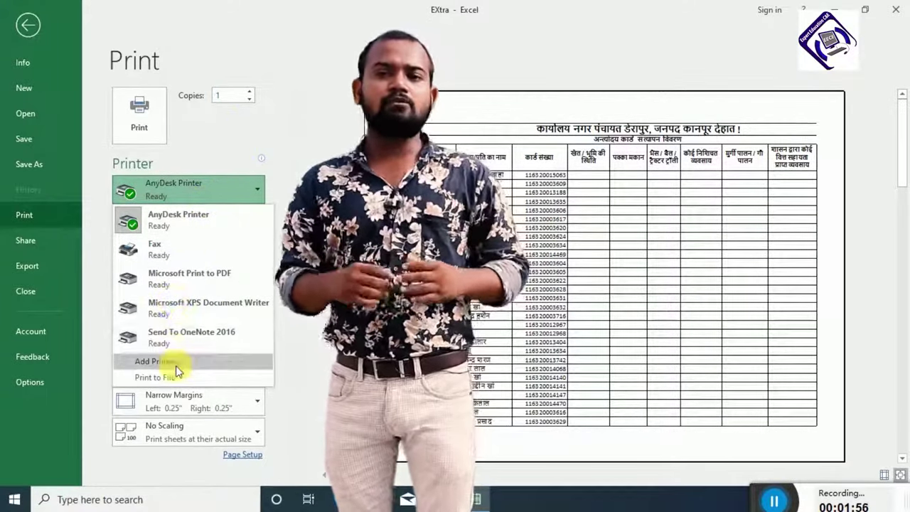
left_click(227, 193)
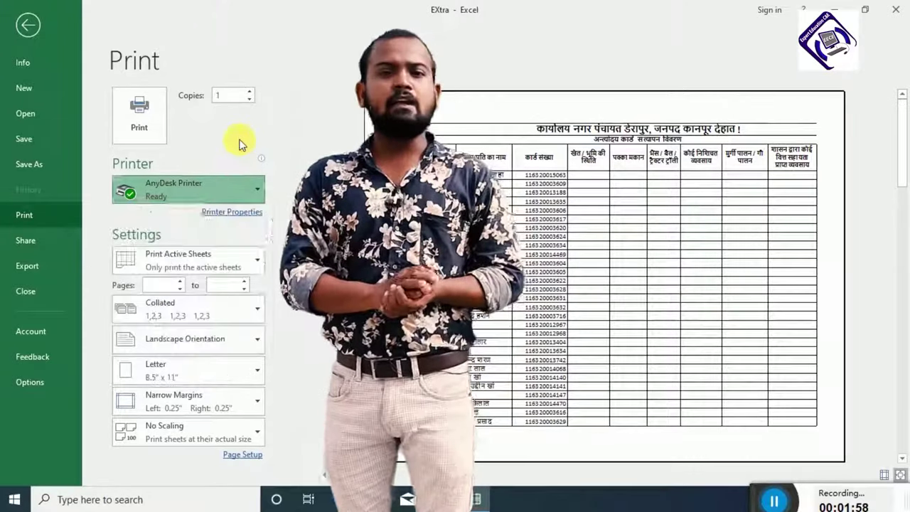
left_click(217, 369)
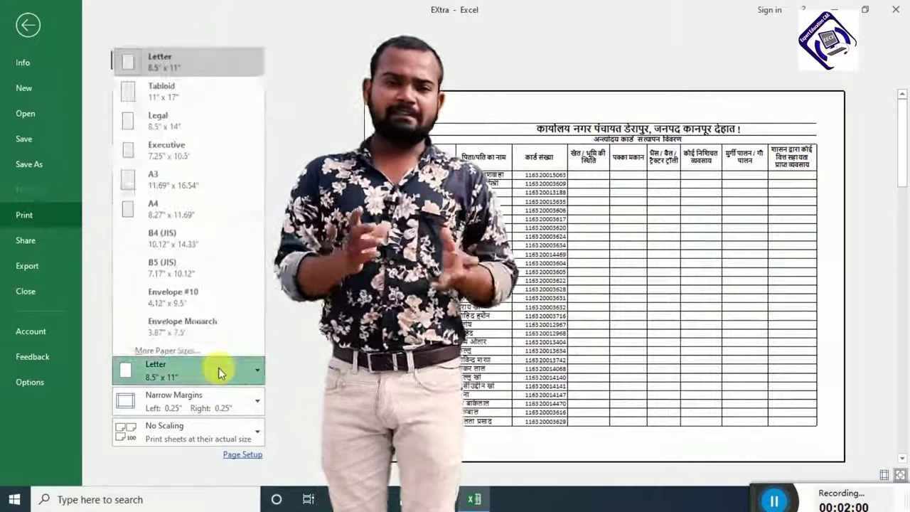
left_click(218, 368)
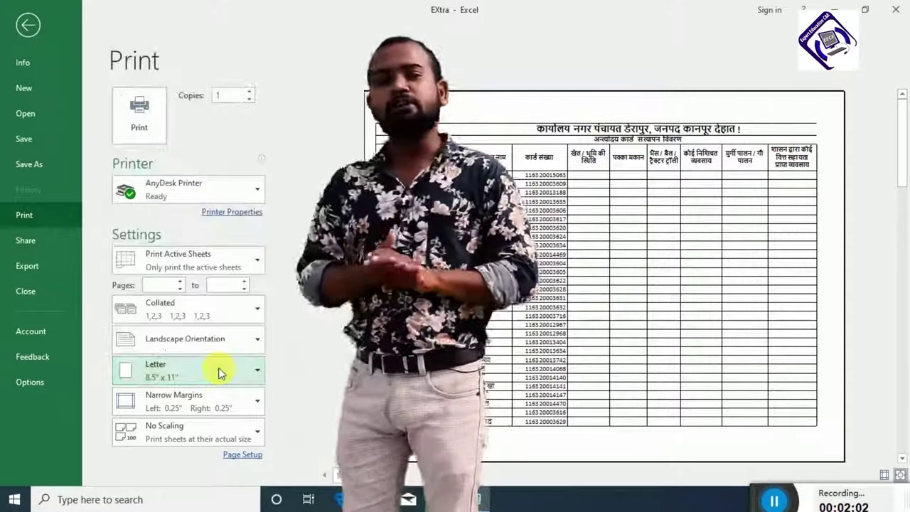
left_click(176, 375)
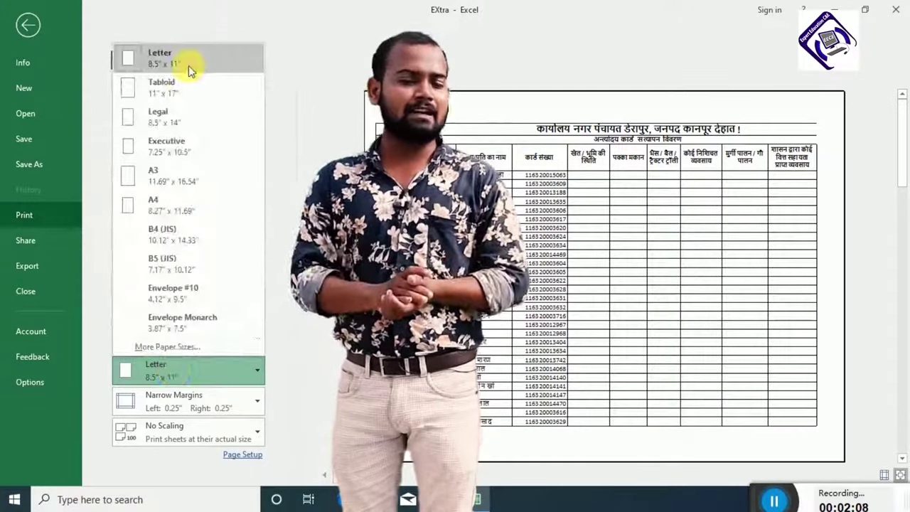
left_click(183, 214)
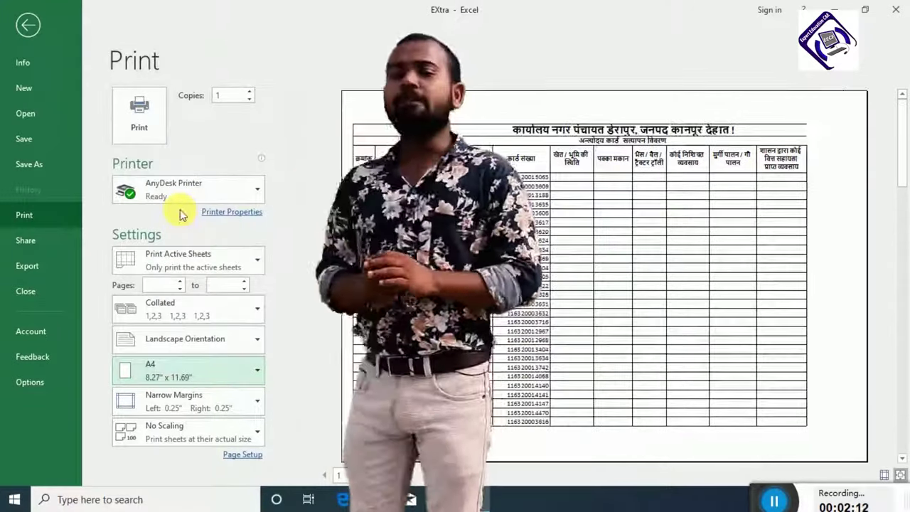
left_click(169, 342)
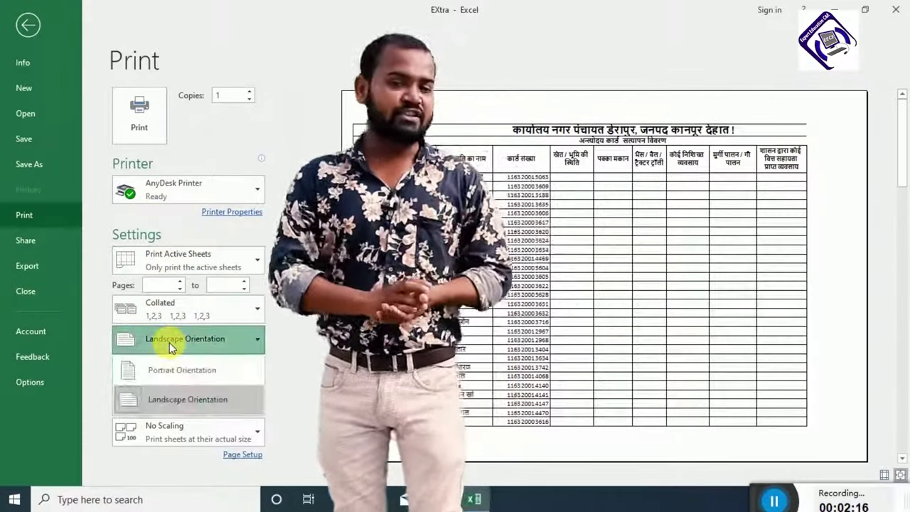
left_click(169, 342)
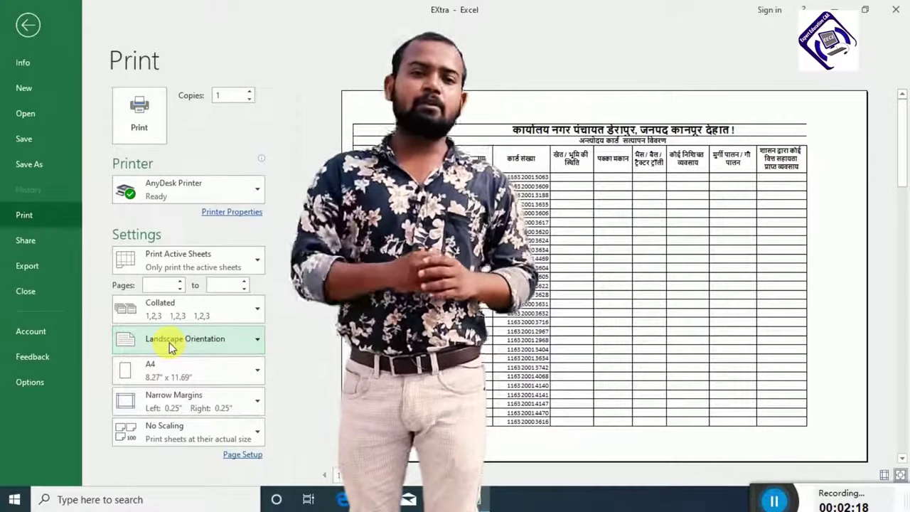
left_click(170, 342)
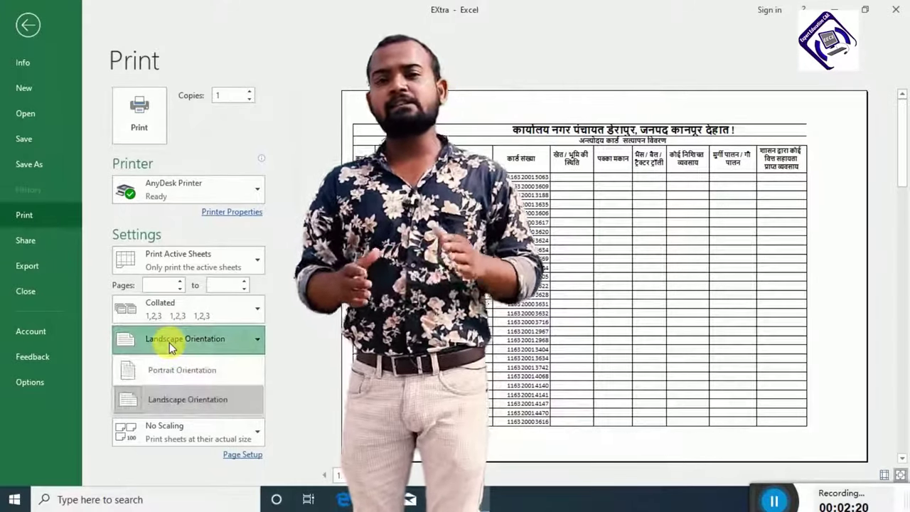
left_click(173, 370)
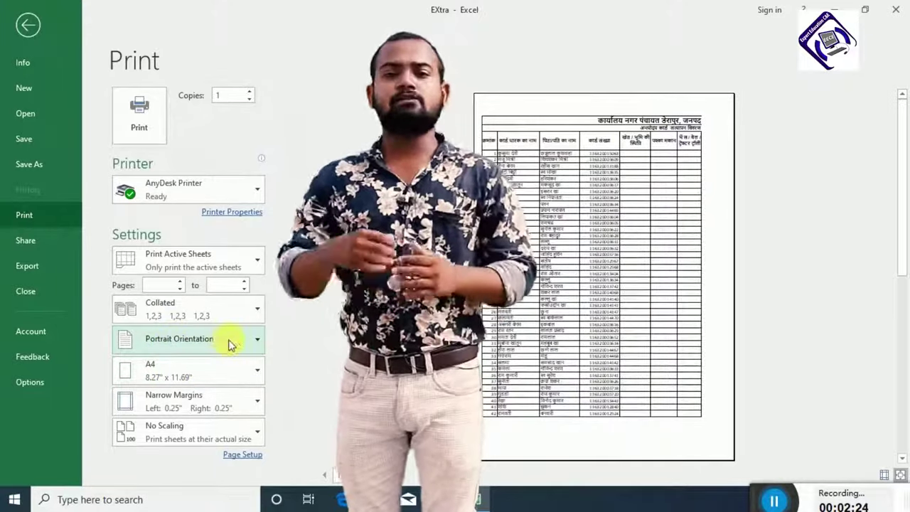
left_click(230, 342)
left_click(206, 403)
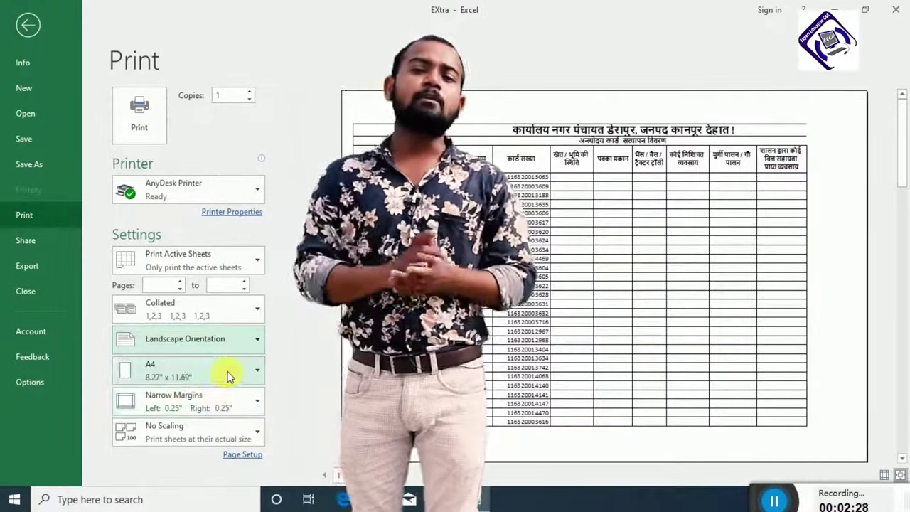
left_click(217, 344)
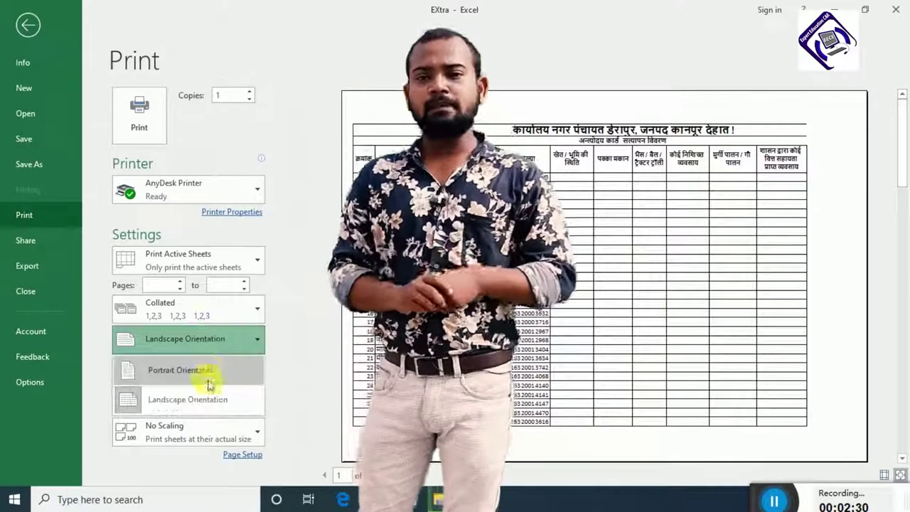
left_click(217, 398)
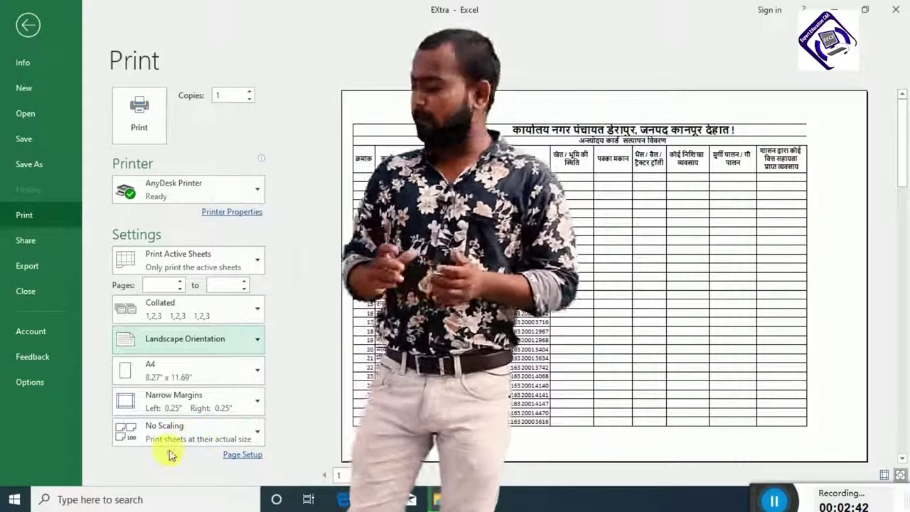
left_click(216, 410)
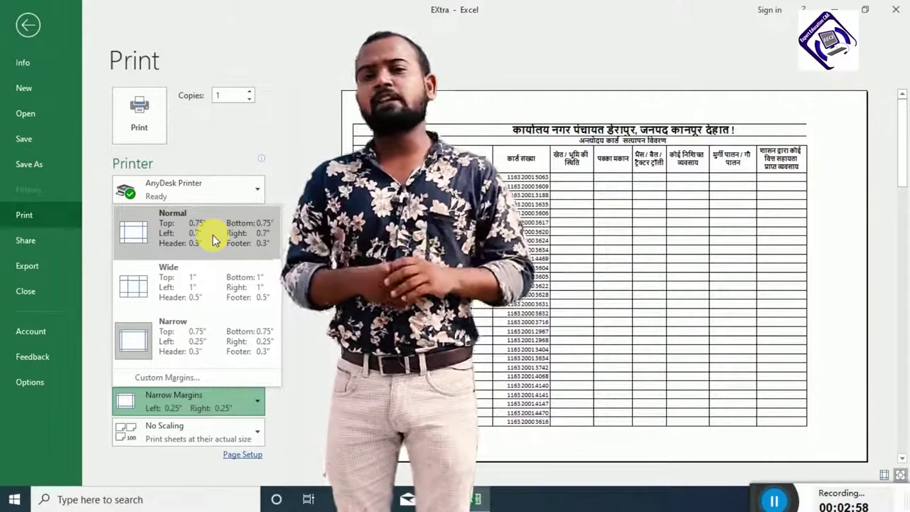
left_click(203, 334)
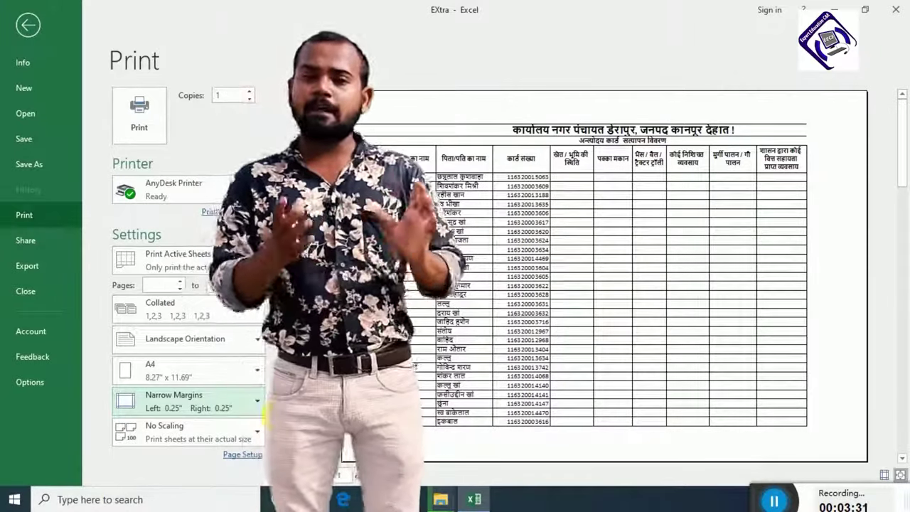
Scale the printout to Fit All Columns on One Page, giving 2 pages
left_click(186, 439)
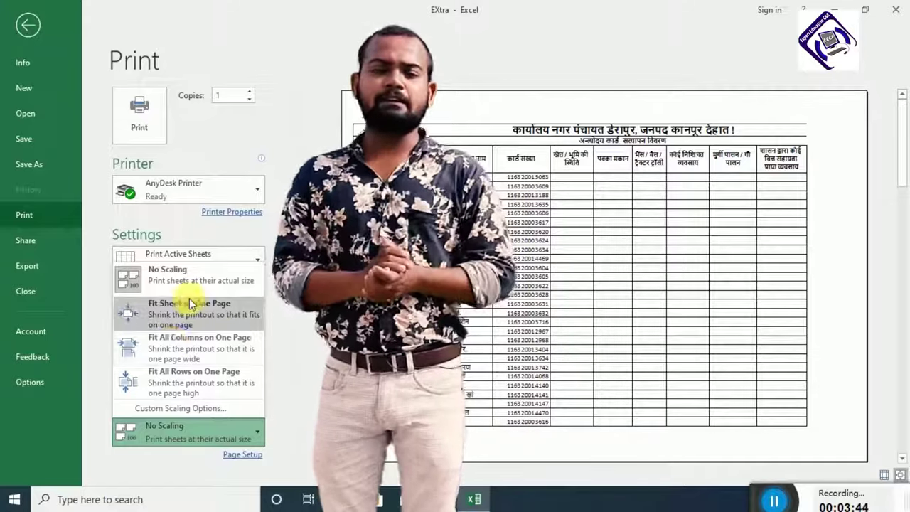
key("Escape")
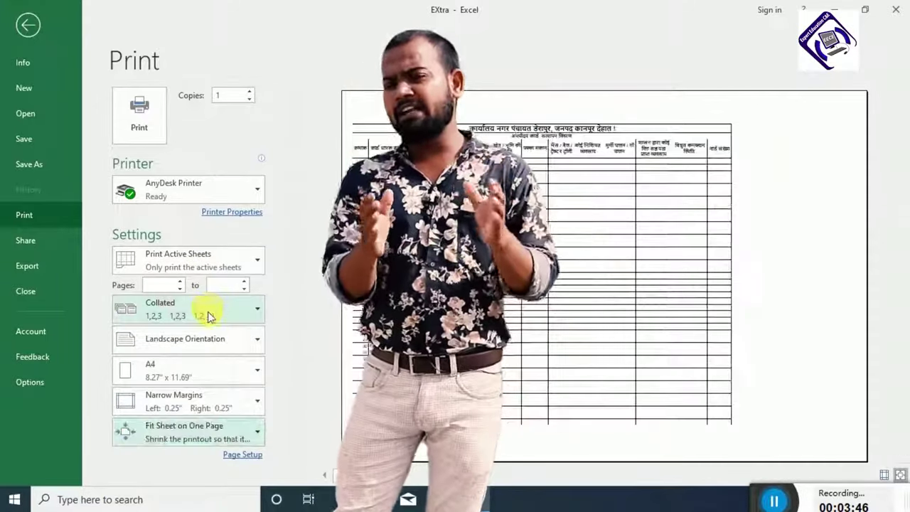
left_click(225, 426)
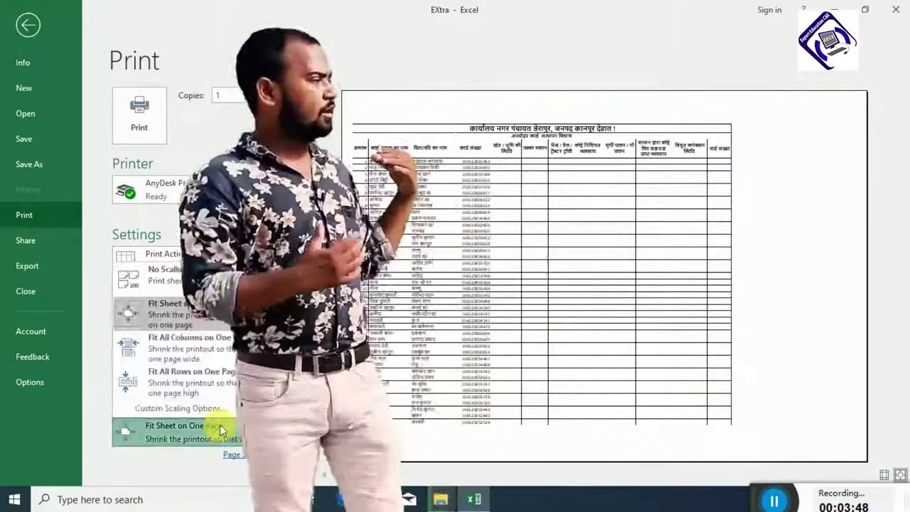
key("Escape")
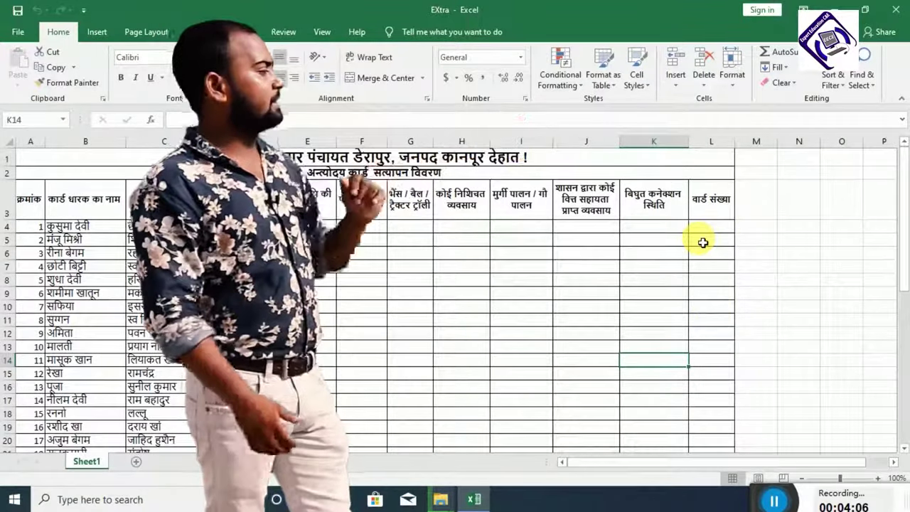
Reopen the Print screen and list the printout scaling choices
key("ctrl+p")
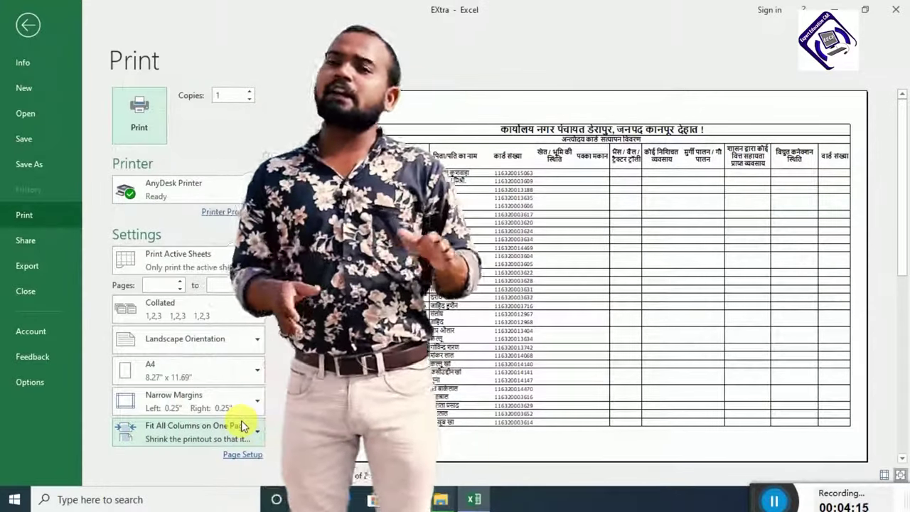
left_click(242, 425)
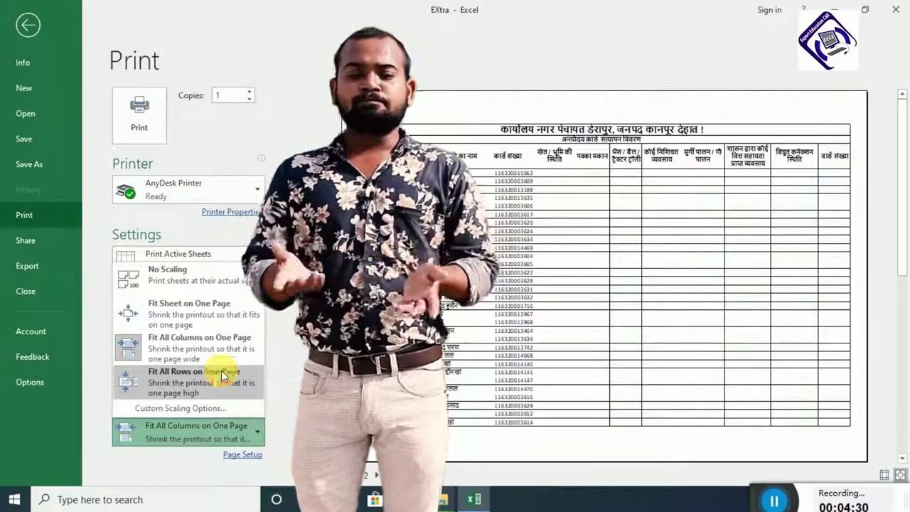
Choose Fit All Rows on One Page, then reopen the preview to check it
left_click(222, 375)
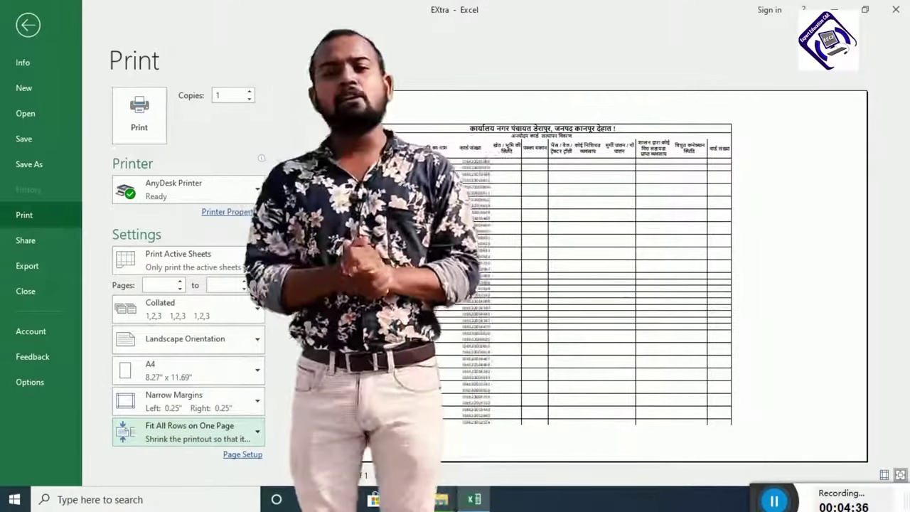
key("Escape")
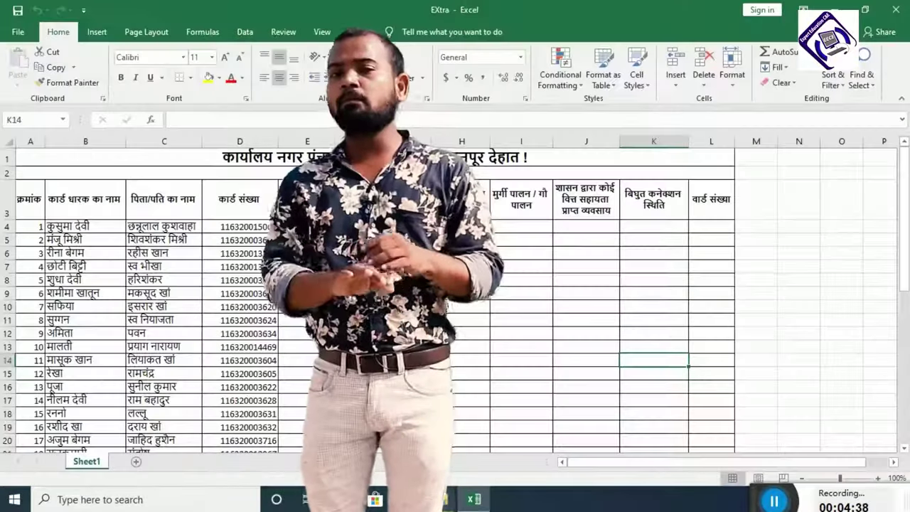
scroll(455, 299, "down", 6)
scroll(456, 299, "down", 4)
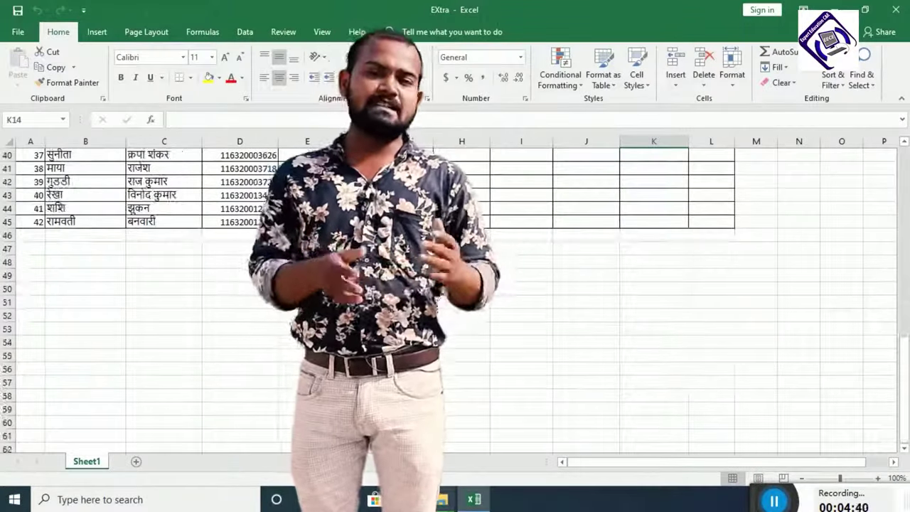
key("ctrl+p")
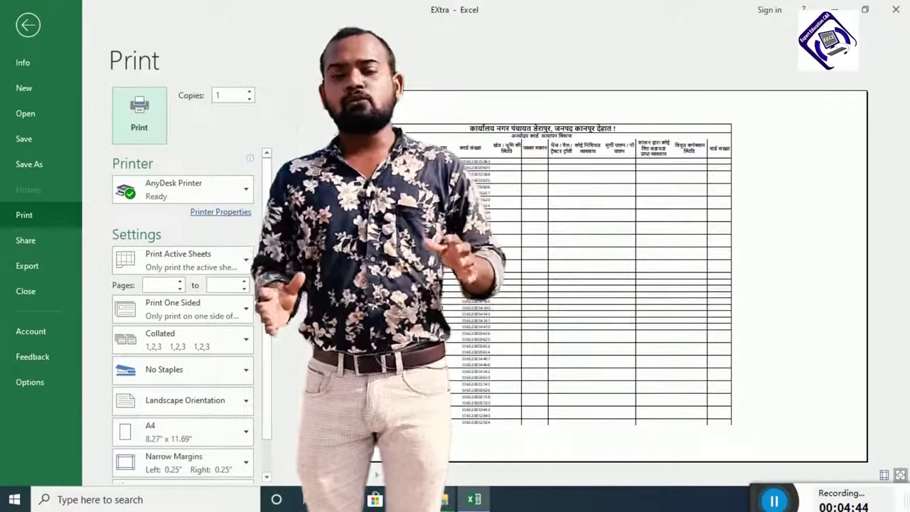
Set scaling back to Fit All Columns on One Page, leaving Staples unchanged, and exit
scroll(265, 441, "down", 1)
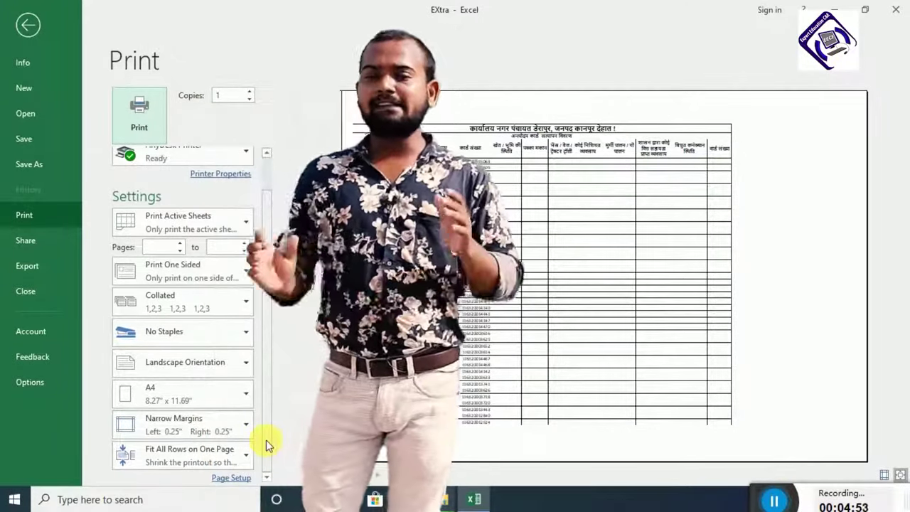
left_click(237, 455)
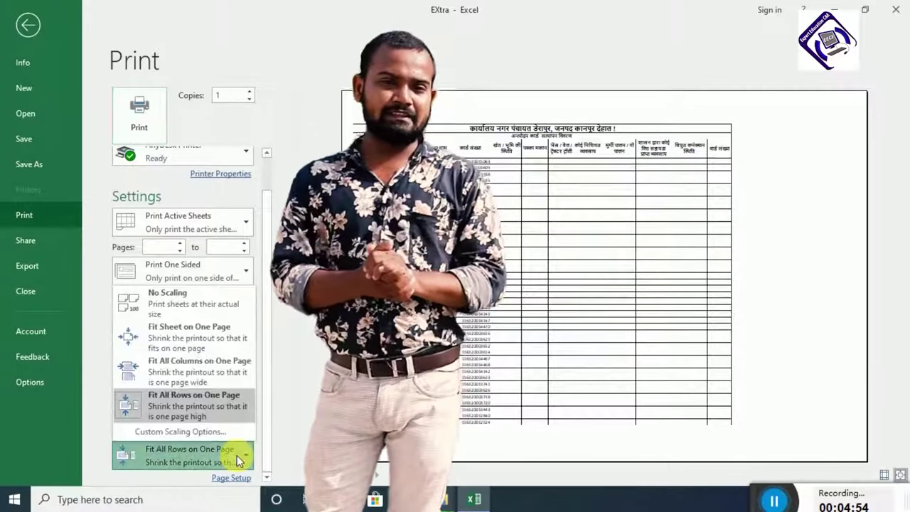
left_click(213, 366)
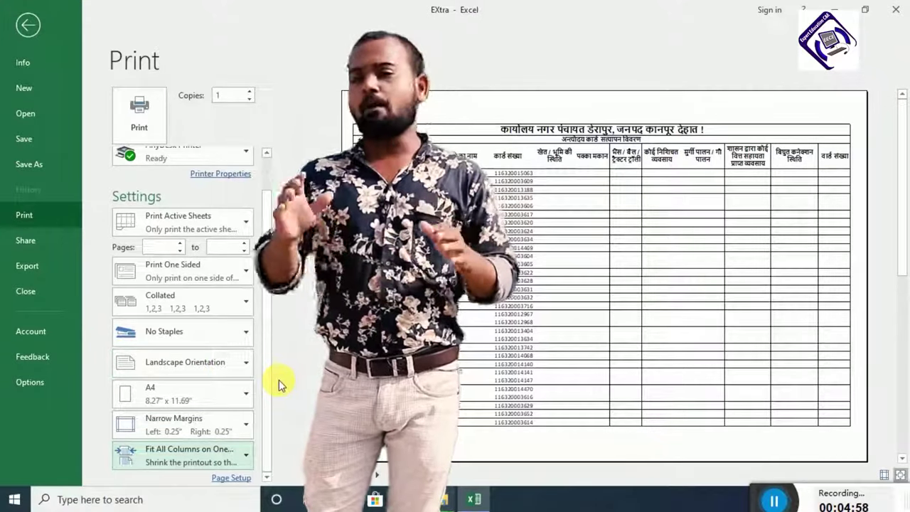
left_click(240, 333)
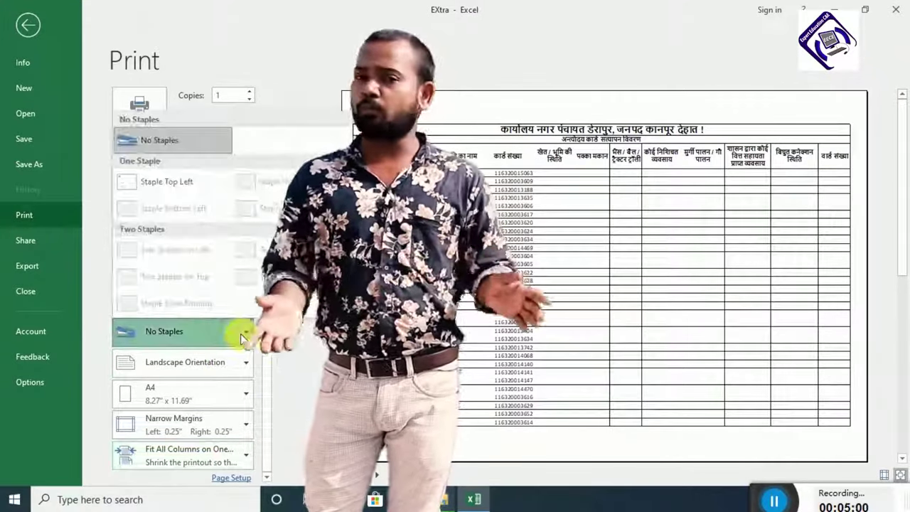
left_click(240, 334)
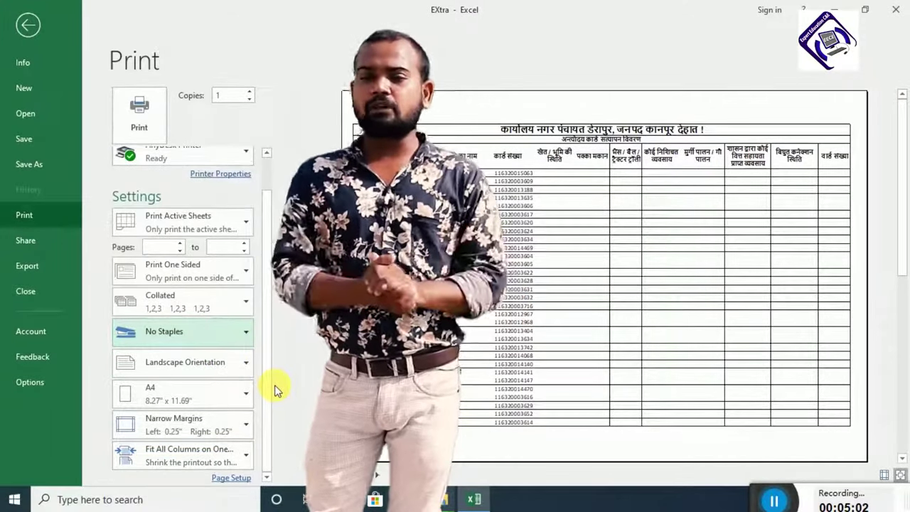
left_click(241, 456)
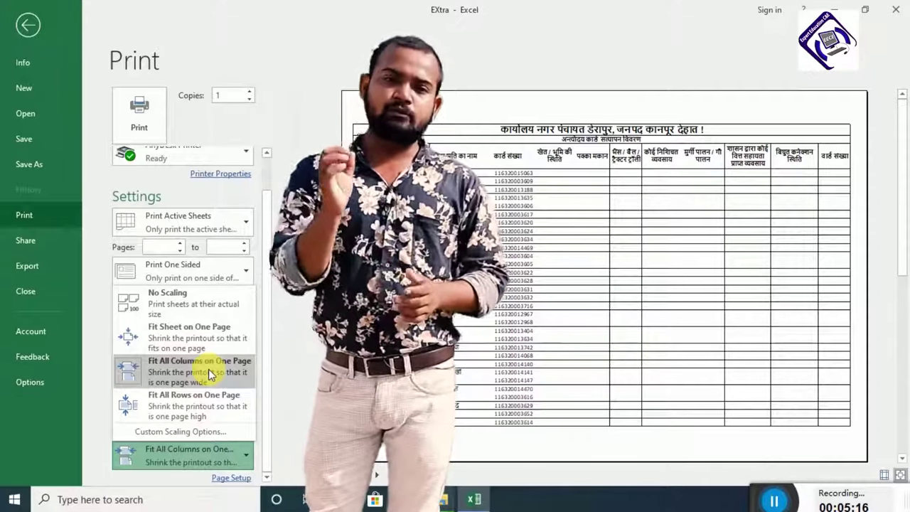
left_click(208, 369)
key("Escape")
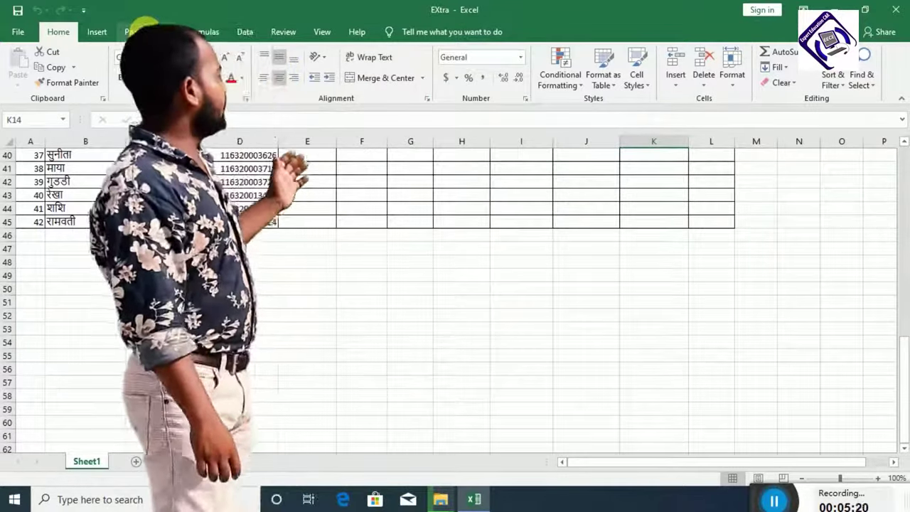
On the Page Layout tab, review the Margins and Orientation presets, keeping landscape
left_click(146, 31)
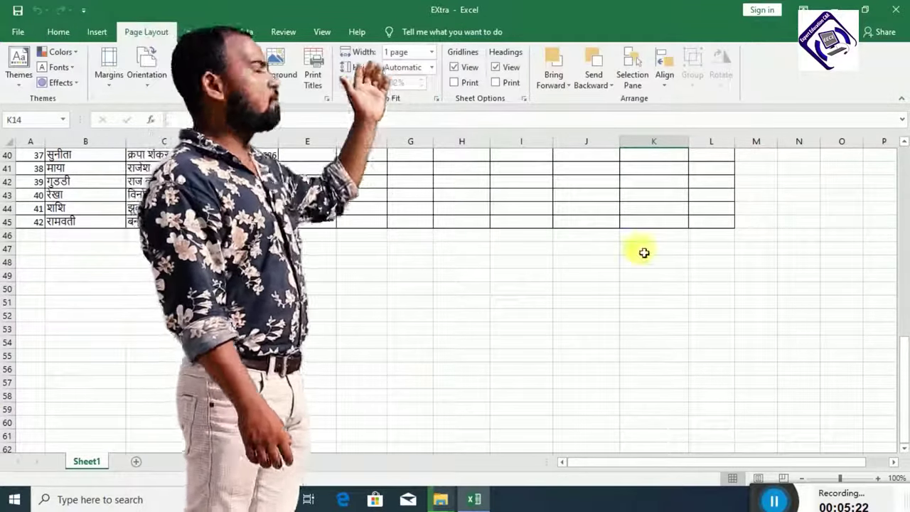
left_click_drag(901, 360, 903, 164)
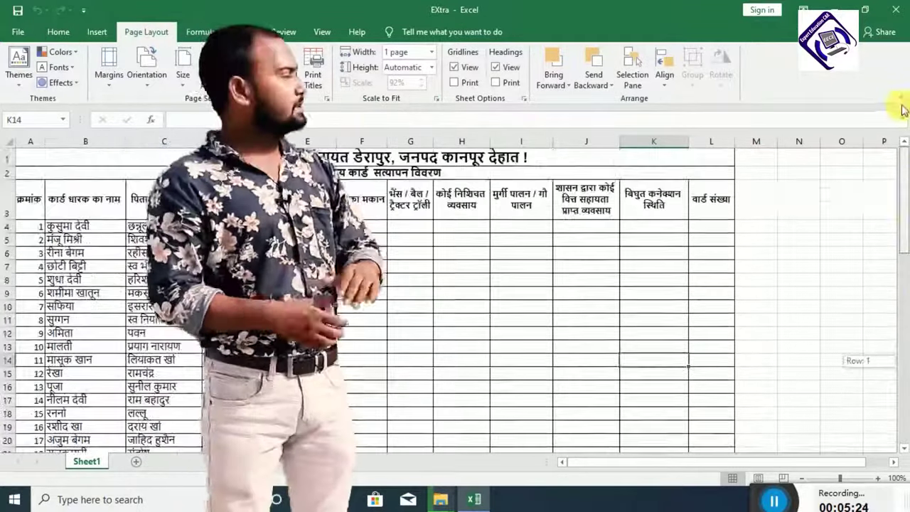
left_click(109, 71)
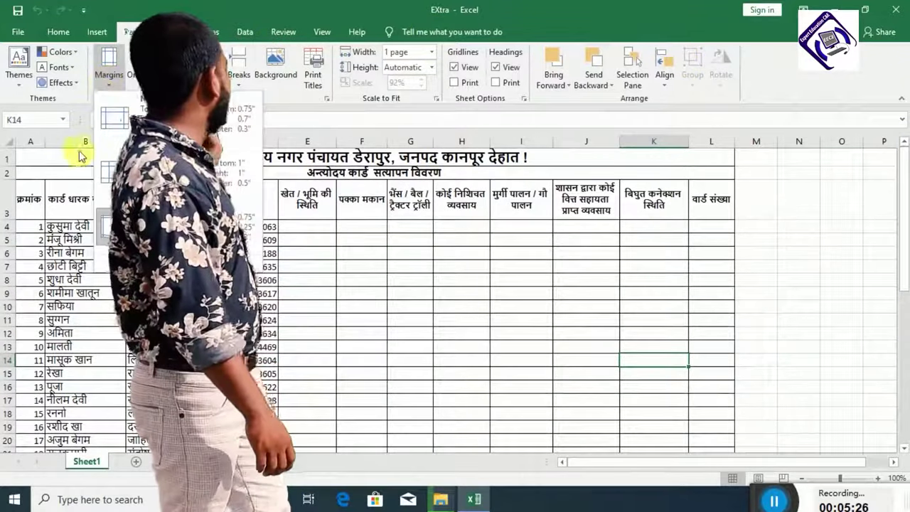
left_click(163, 220)
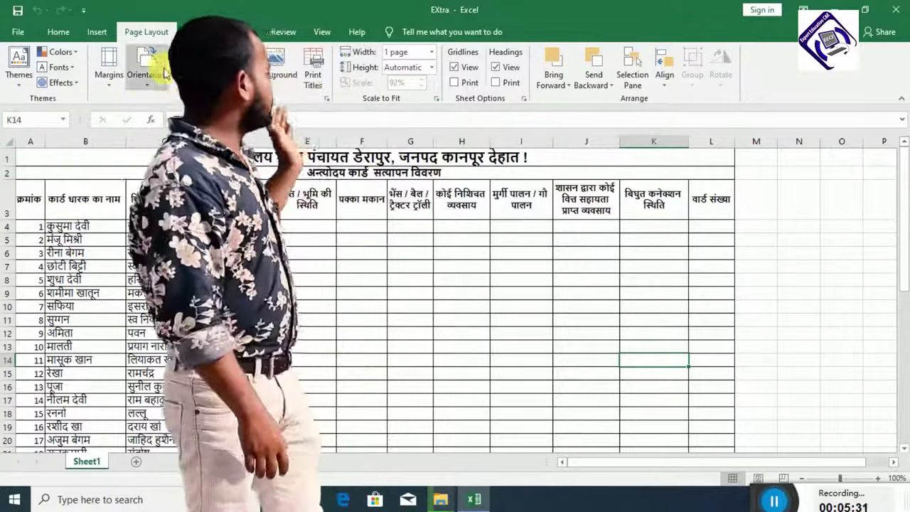
left_click(146, 75)
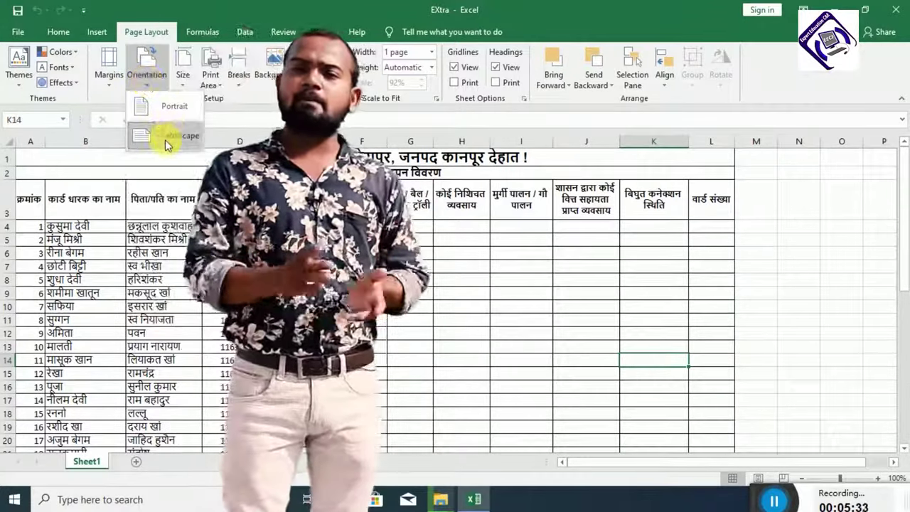
left_click(171, 107)
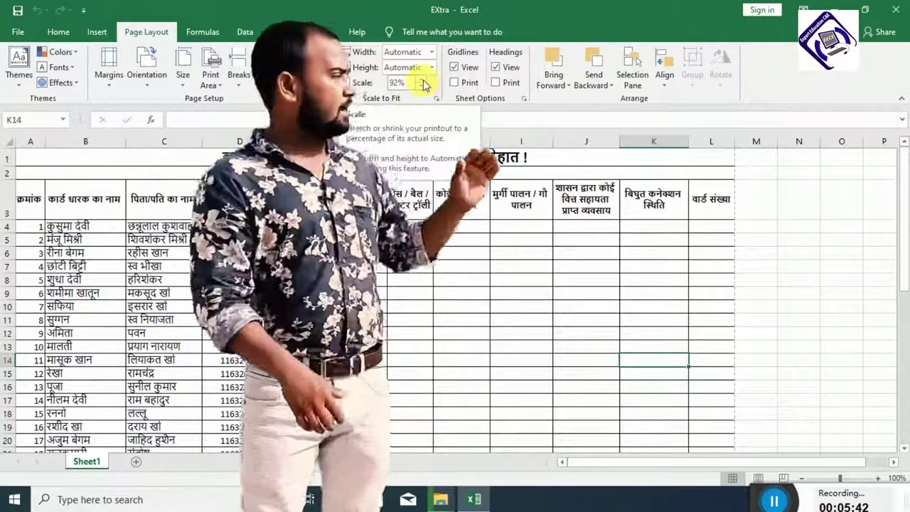
Raise the print scale from 92% to 95% and preview the printout
left_click(421, 80)
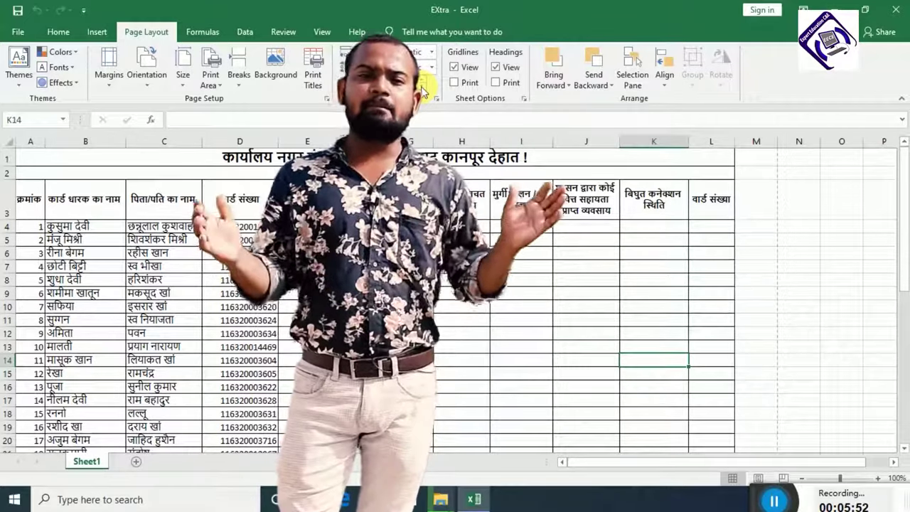
key("ctrl+p")
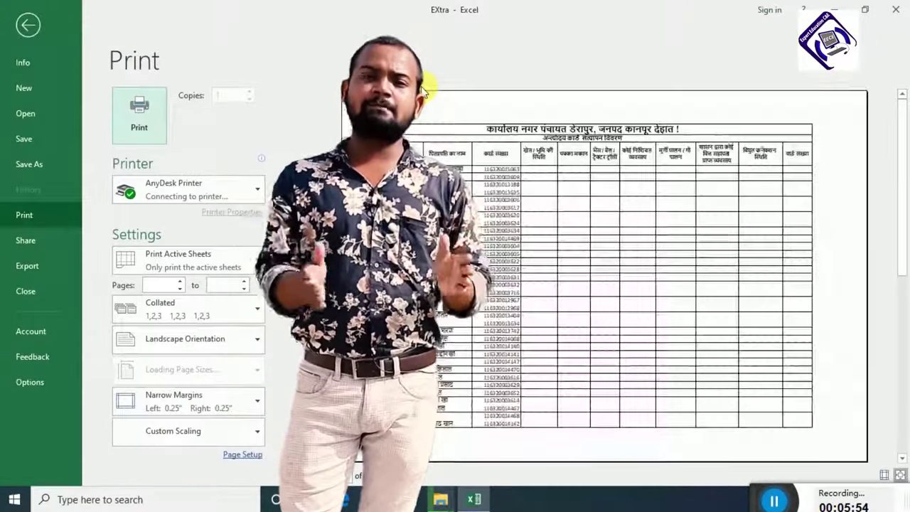
key("Escape")
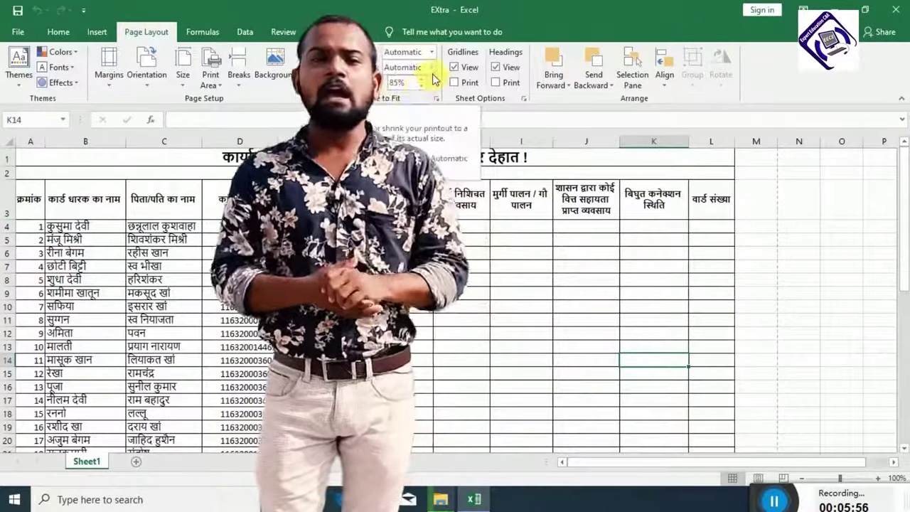
Step the print scale up further toward about 105% and check the preview again
left_click(420, 78)
left_click(420, 78)
left_click(420, 78)
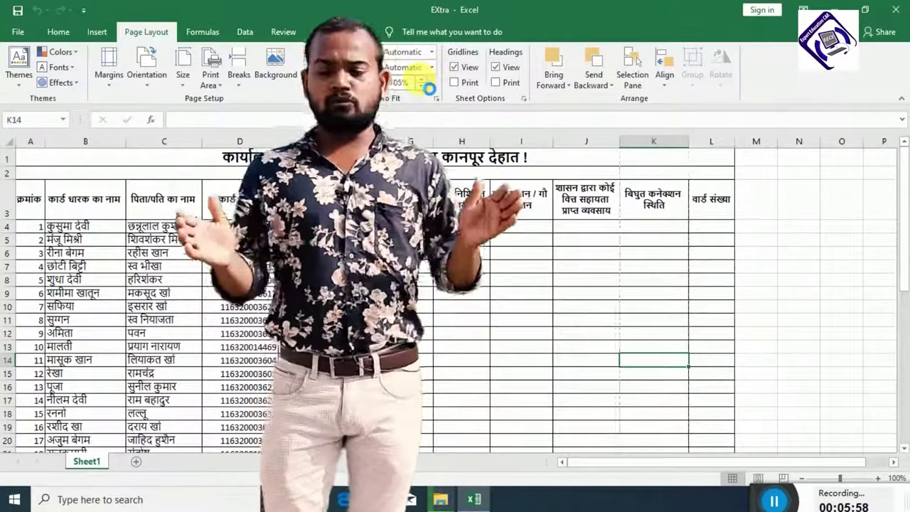
left_click(420, 78)
key("ctrl+p")
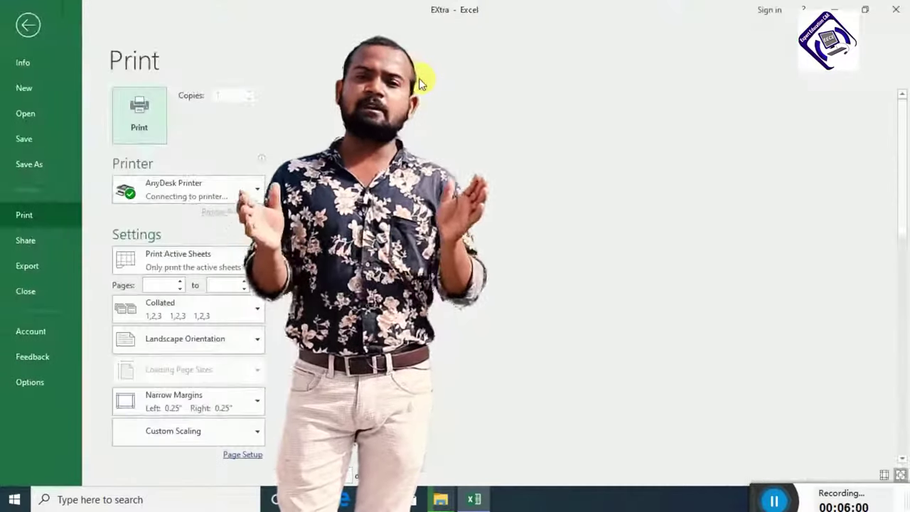
key("Escape")
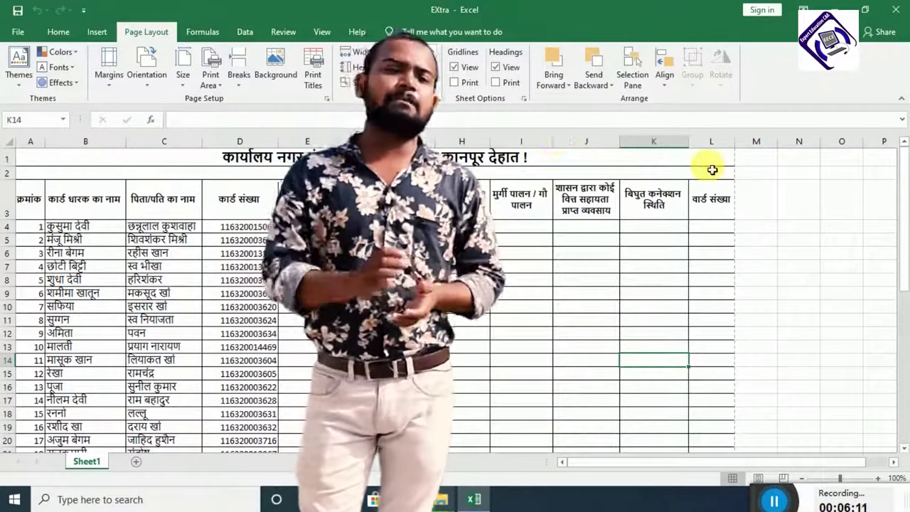
key("ctrl+p")
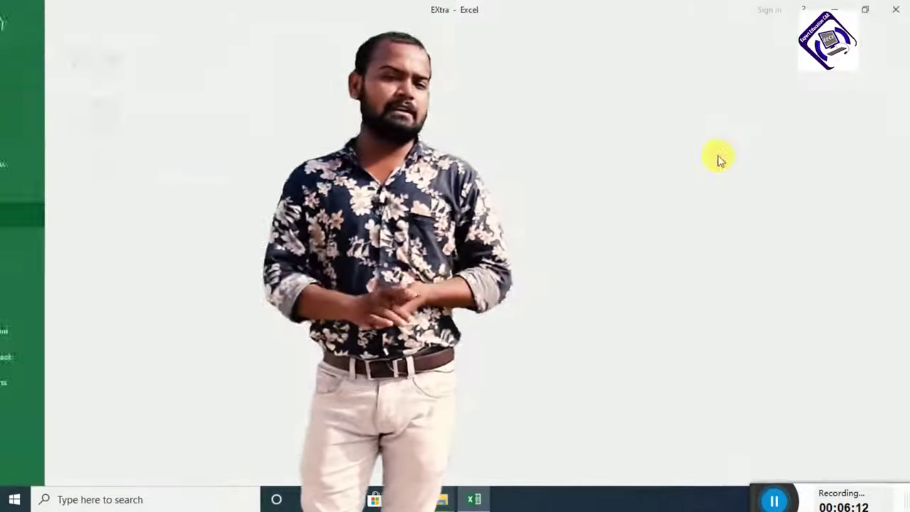